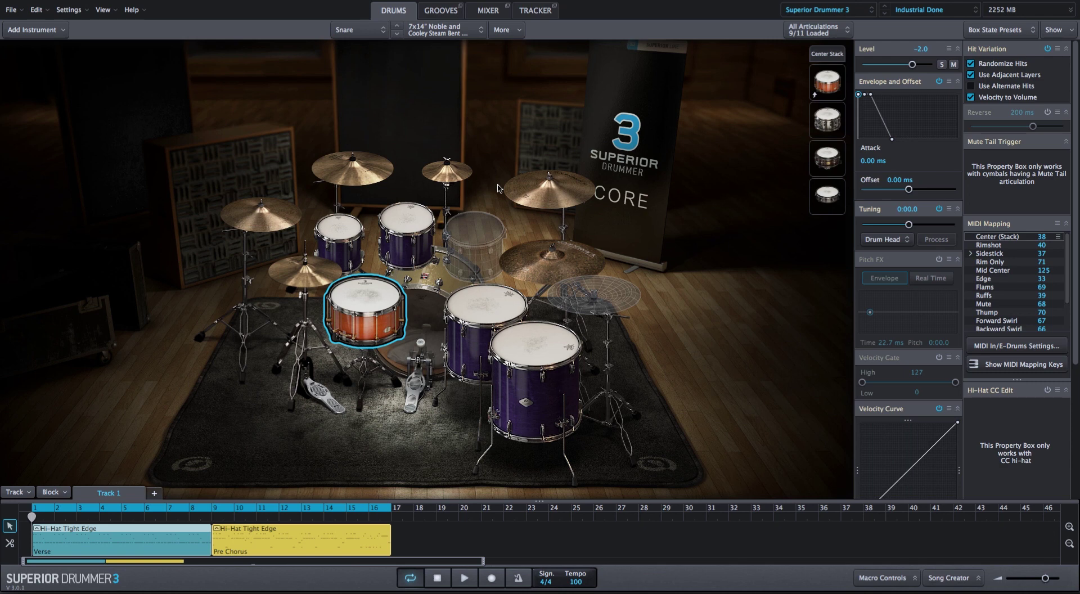
Play and stop the kit's groove, then bring up the Desktop folder holding the samples.
key(space)
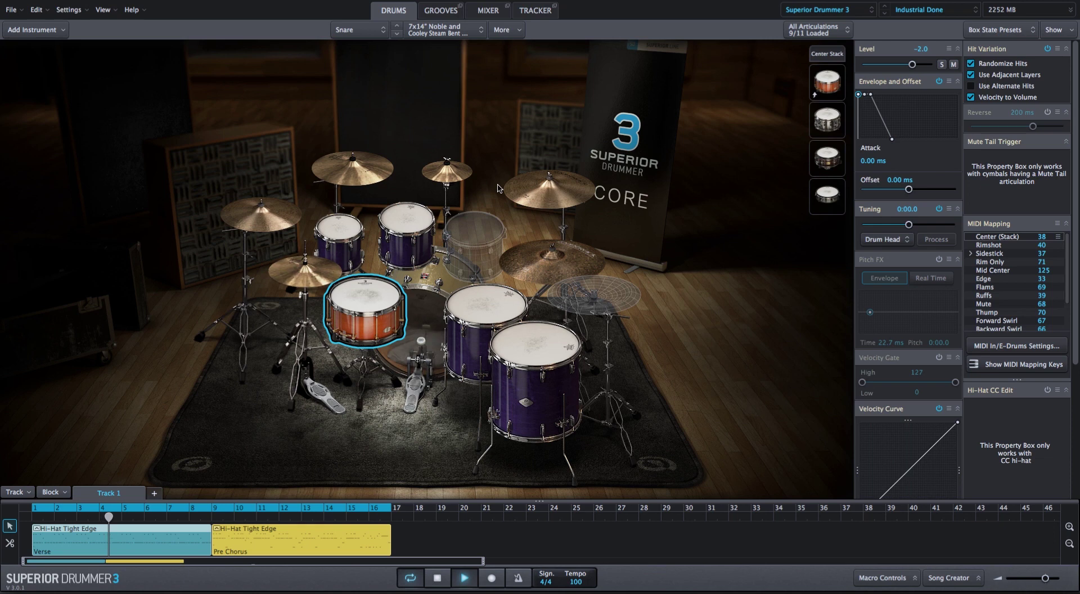
key(space)
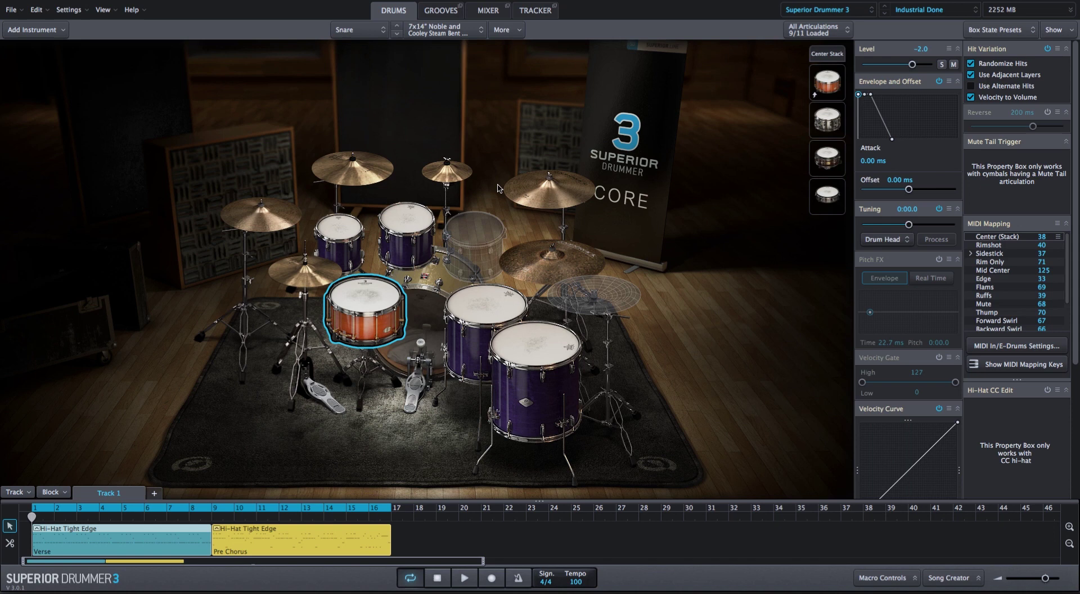
key(super+Tab)
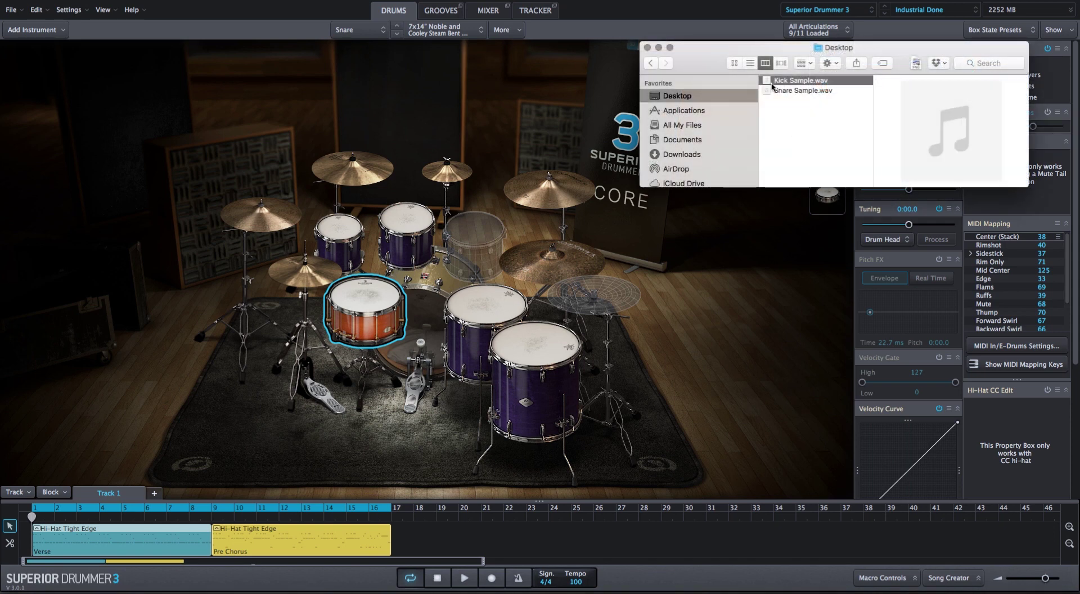
Preview Kick Sample.wav and then Snare Sample.wav in Quick Look, and close the preview.
key(space)
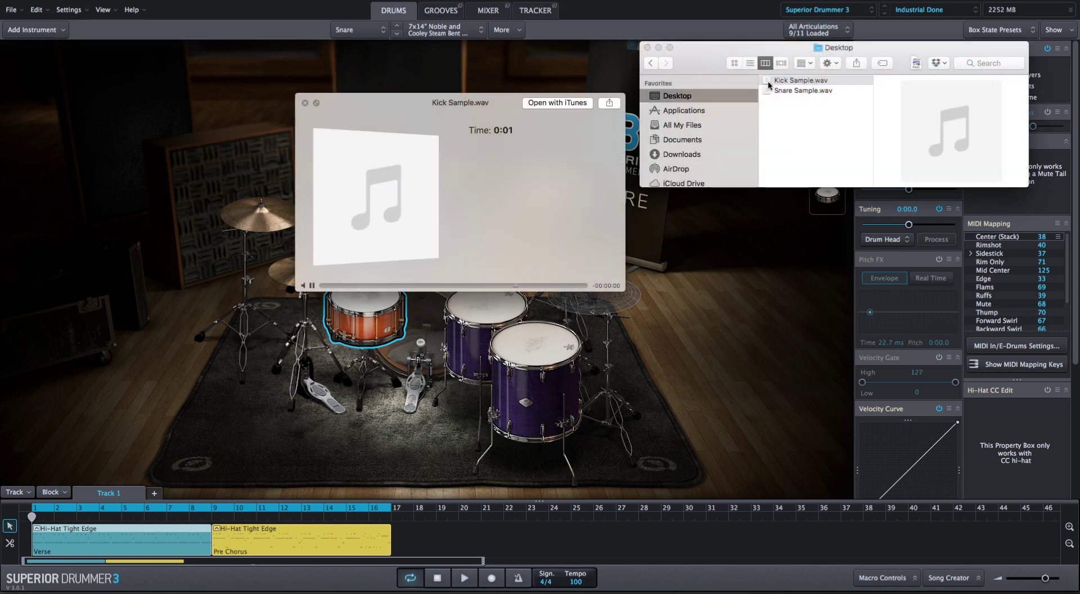
key(Down)
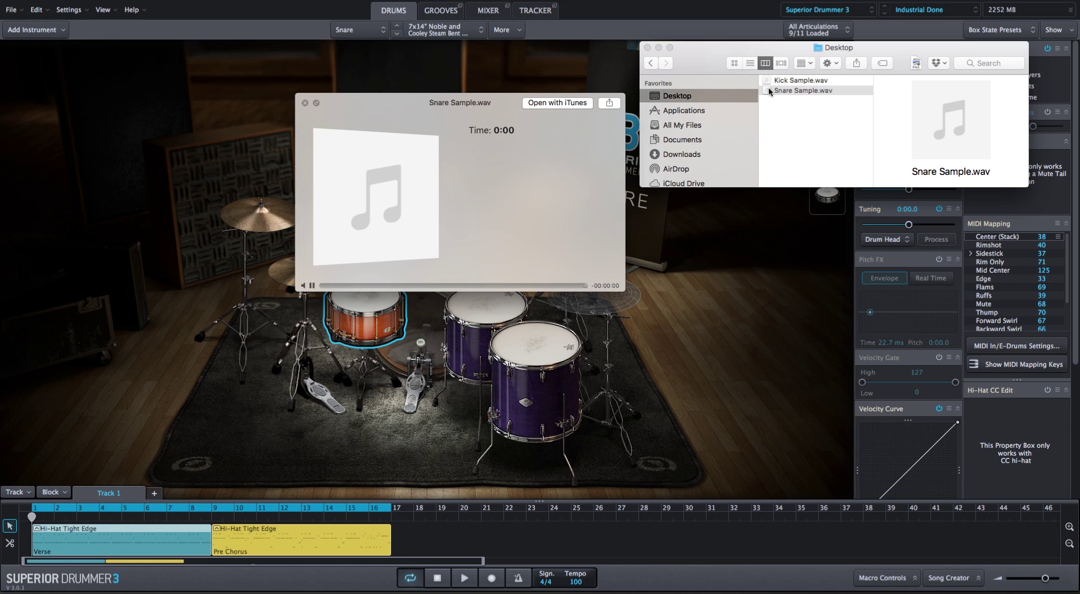
key(space)
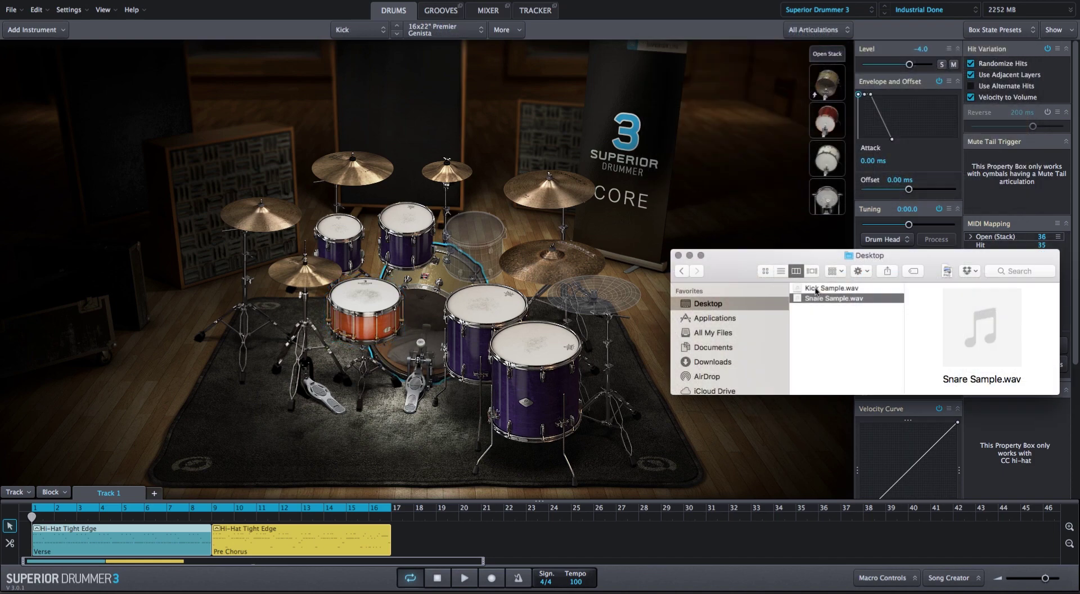
Stack Kick Sample.wav on the kick's Open and Snare Sample.wav on the snare's Center articulation.
drag(816, 291, 425, 351)
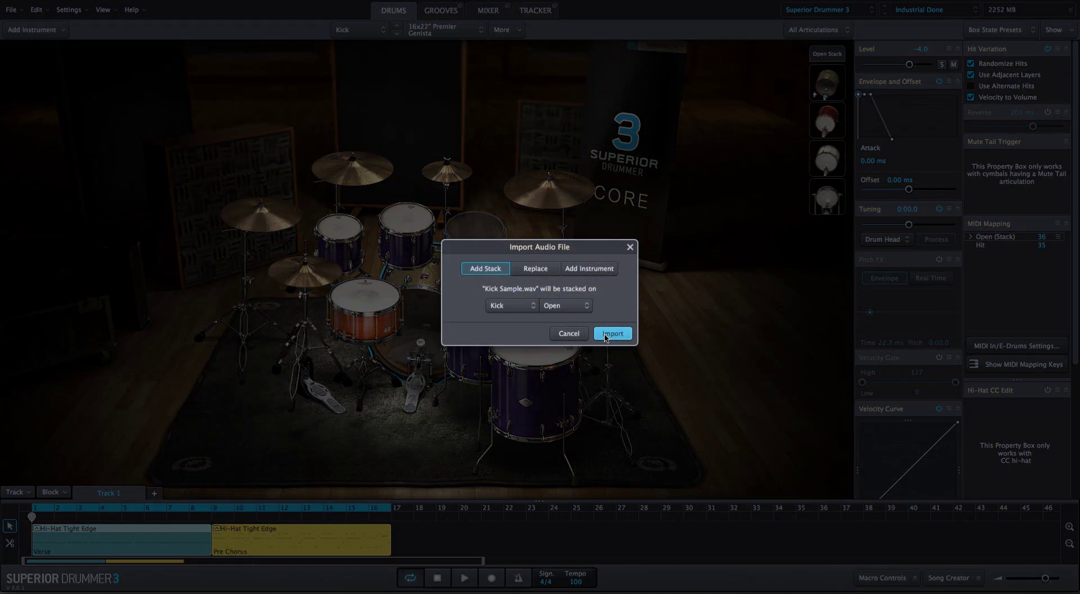
click(605, 337)
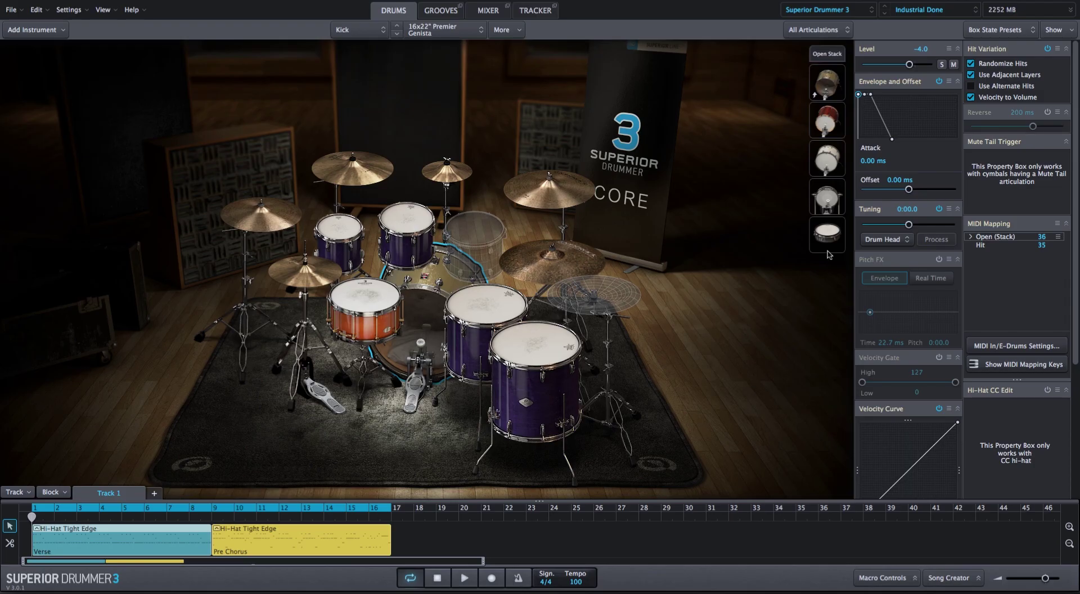
click(830, 240)
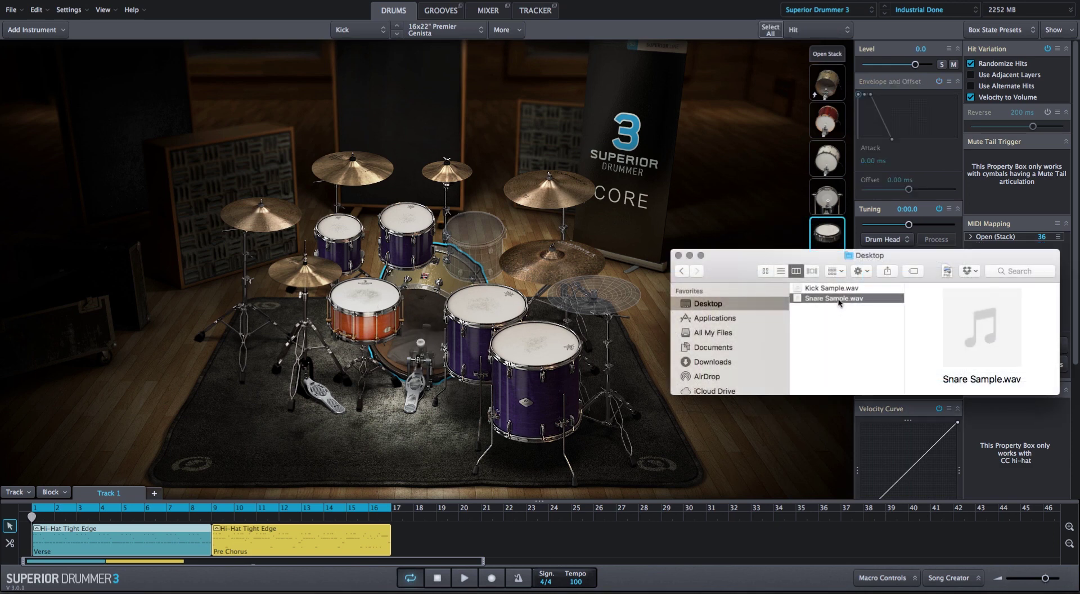
drag(838, 302, 365, 307)
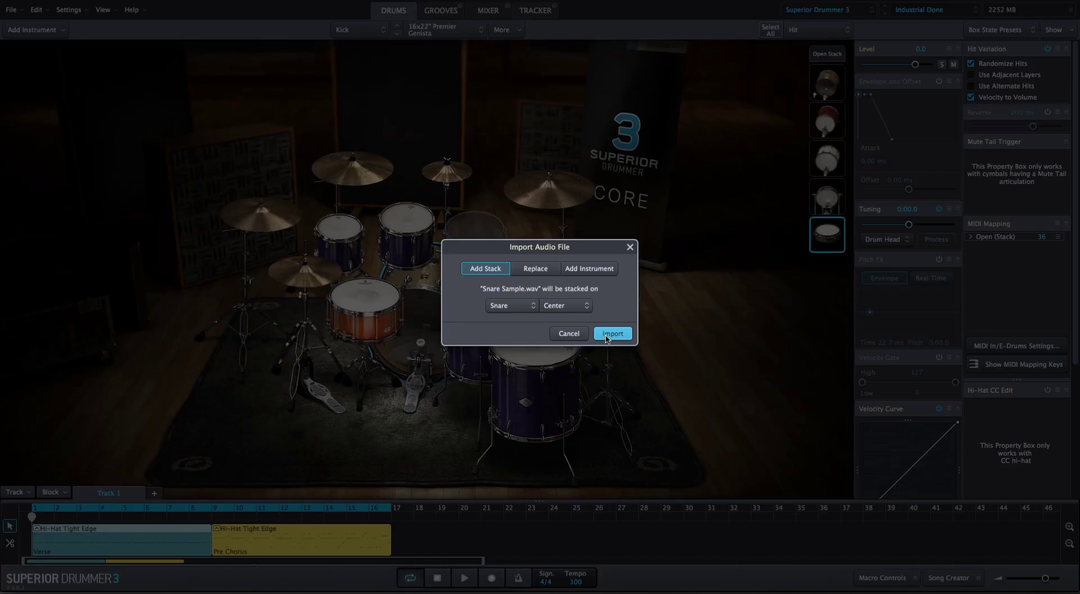
click(607, 334)
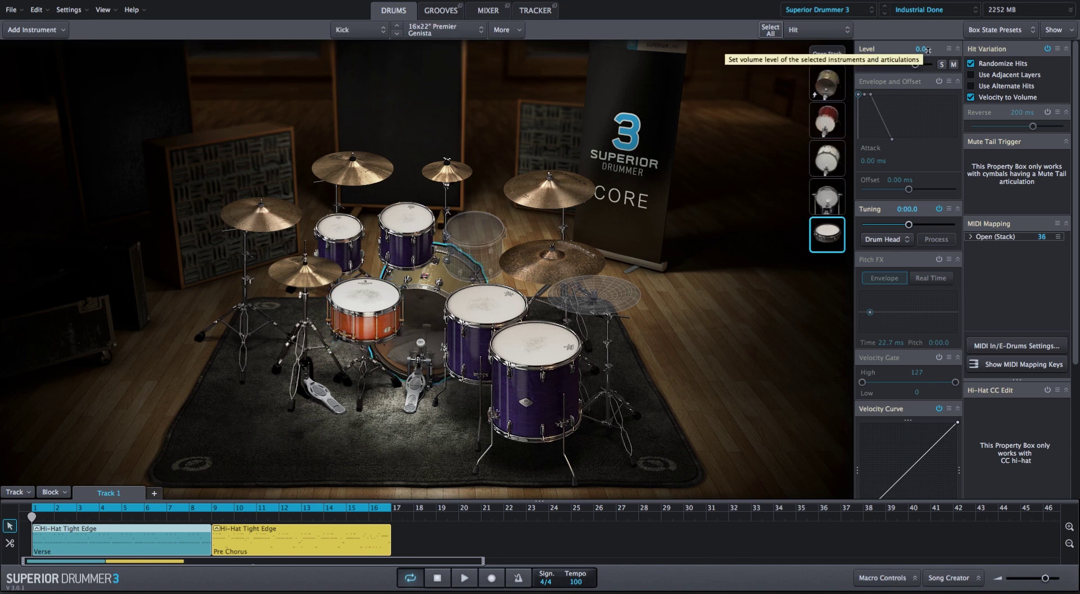
Set the kick sample's level to -2.0, enable its envelope, and process tuning at -0.07.
drag(929, 50, 939, 97)
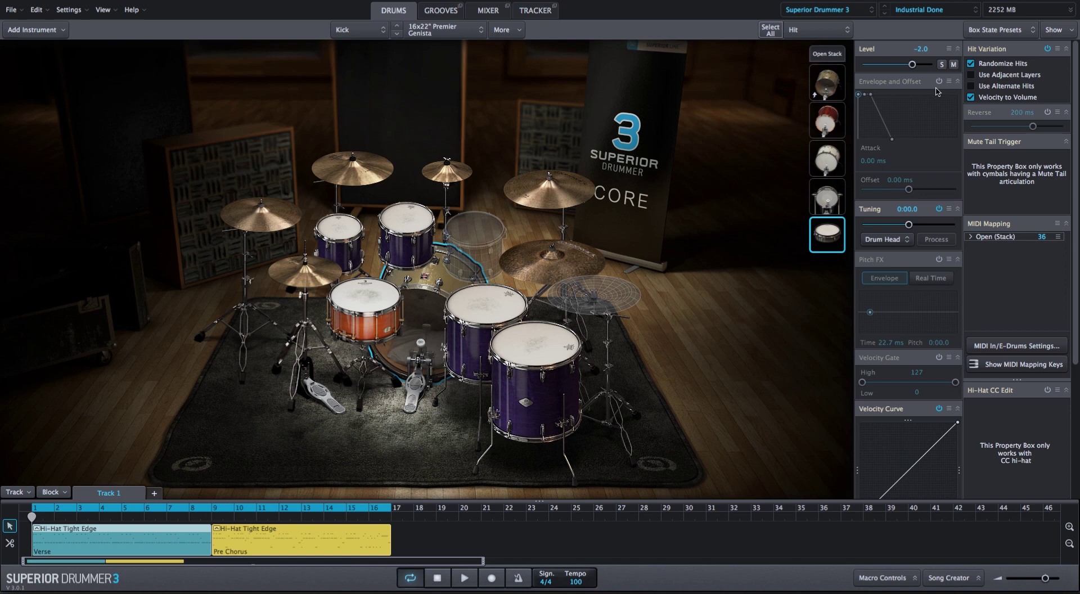
click(939, 82)
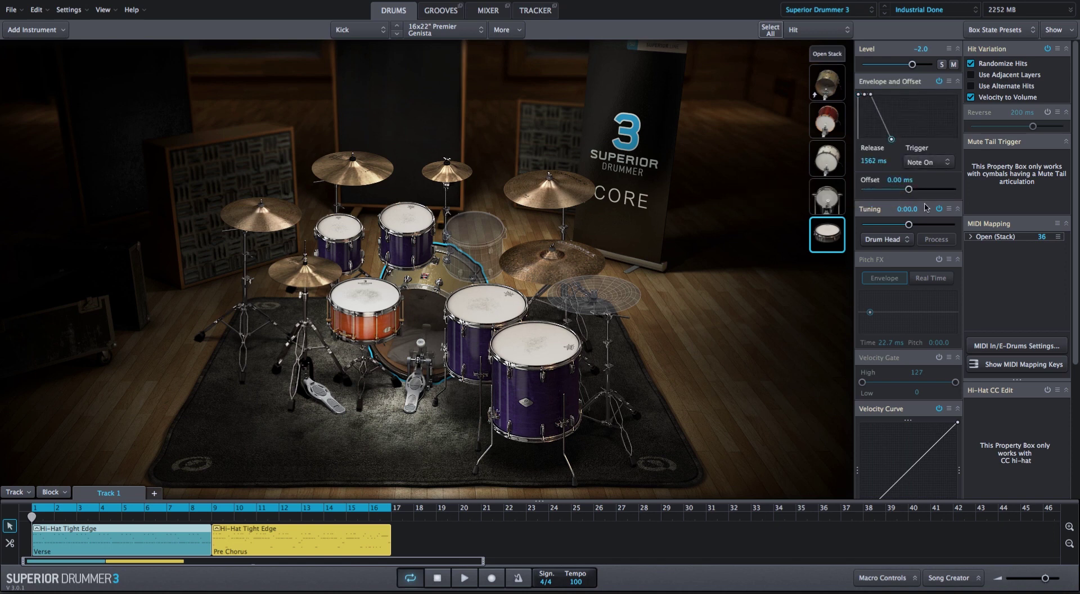
drag(925, 211, 841, 243)
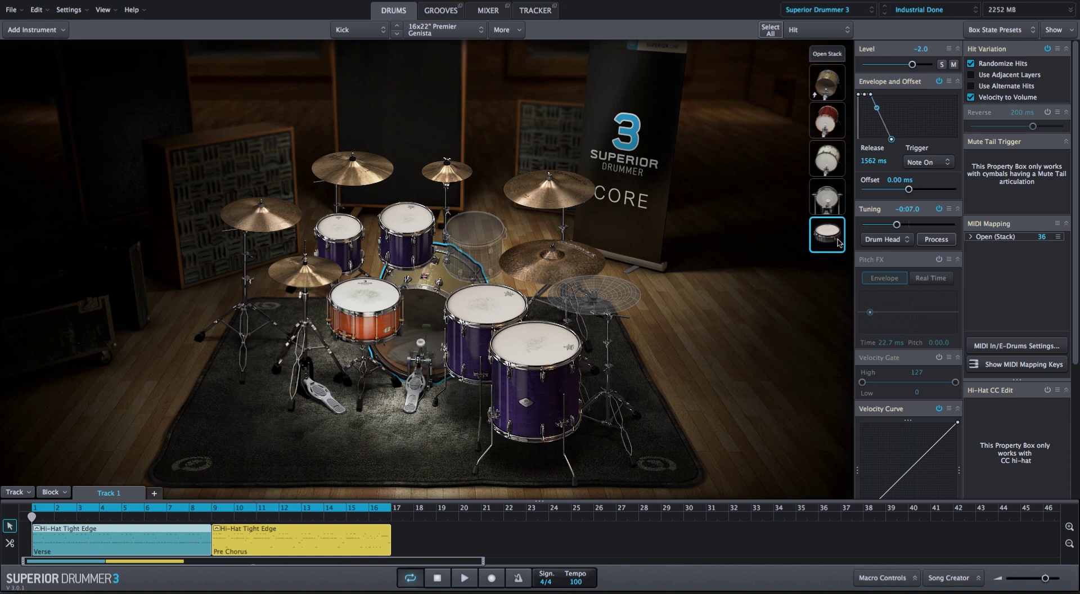
click(945, 242)
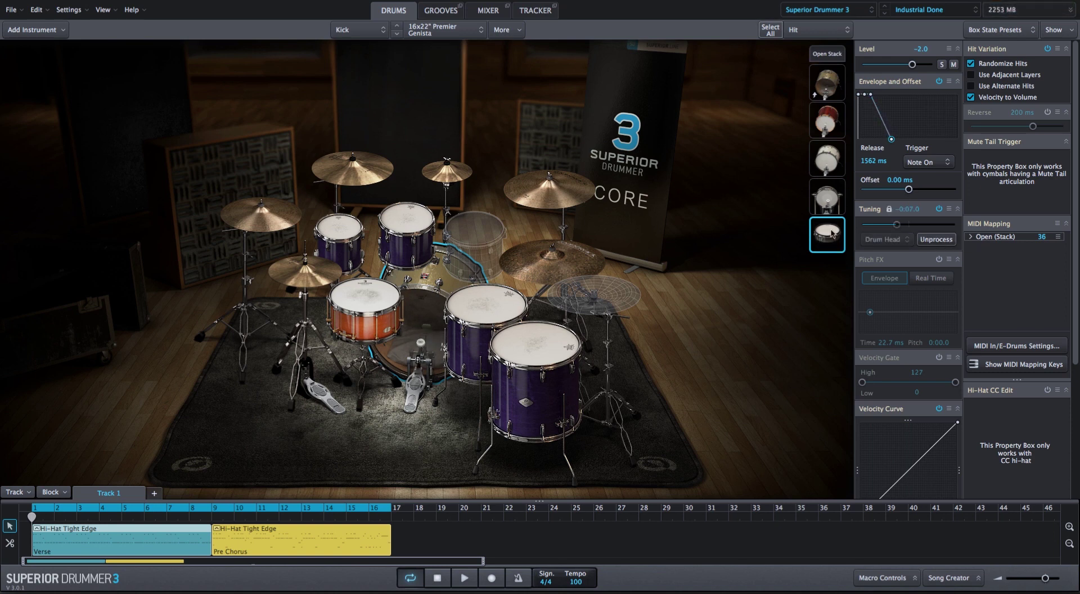
Enable the release envelope on the whole kick Open stack, then select the snare's Center stack.
click(826, 56)
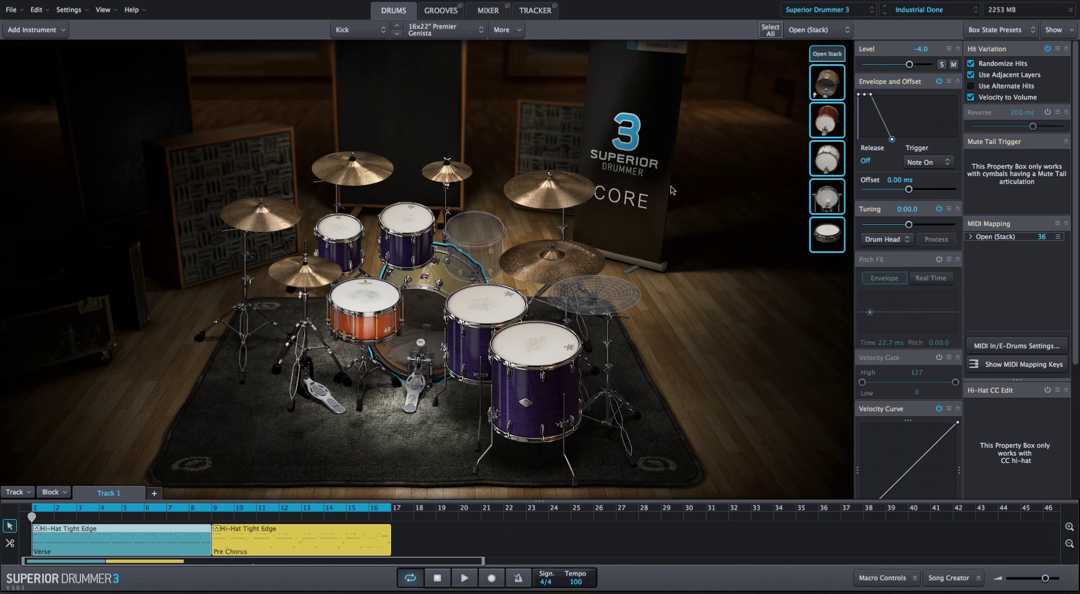
click(892, 140)
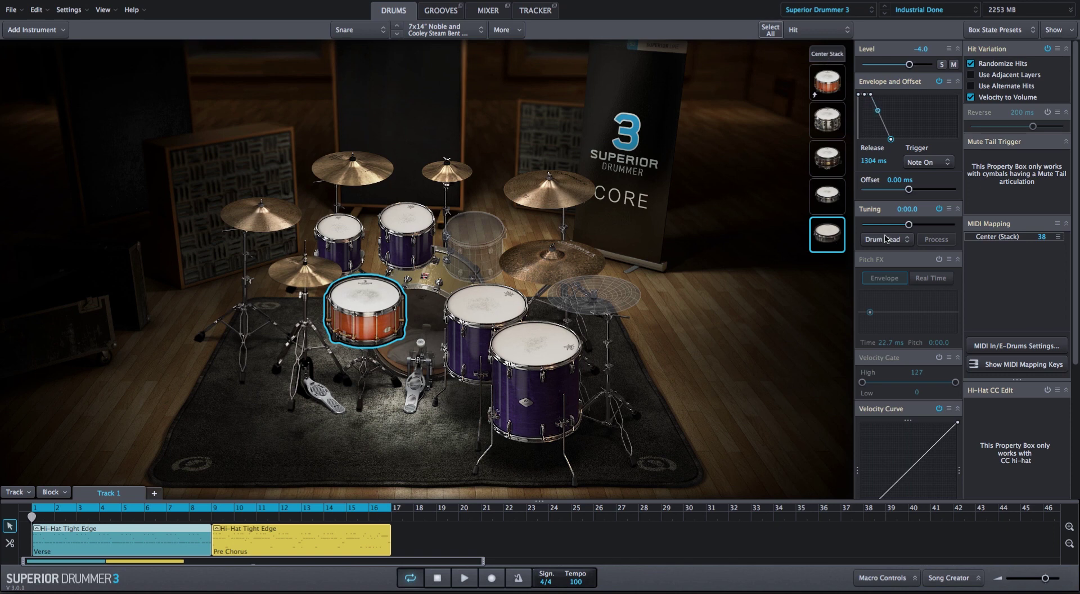
click(827, 55)
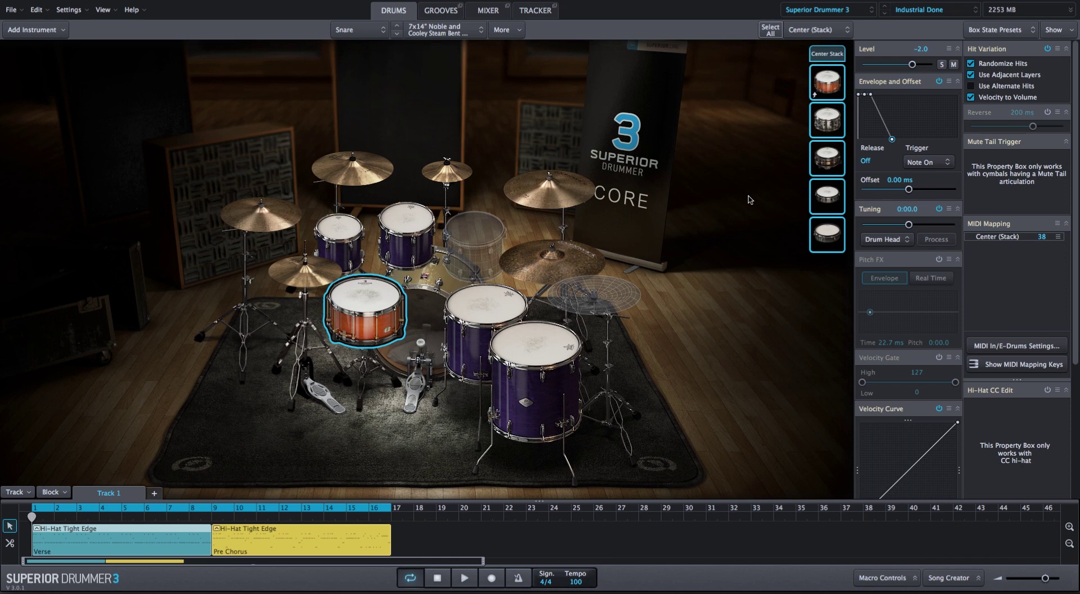
Play and stop the groove to hear Industrial Done with its stacked kick and snare samples.
key(space)
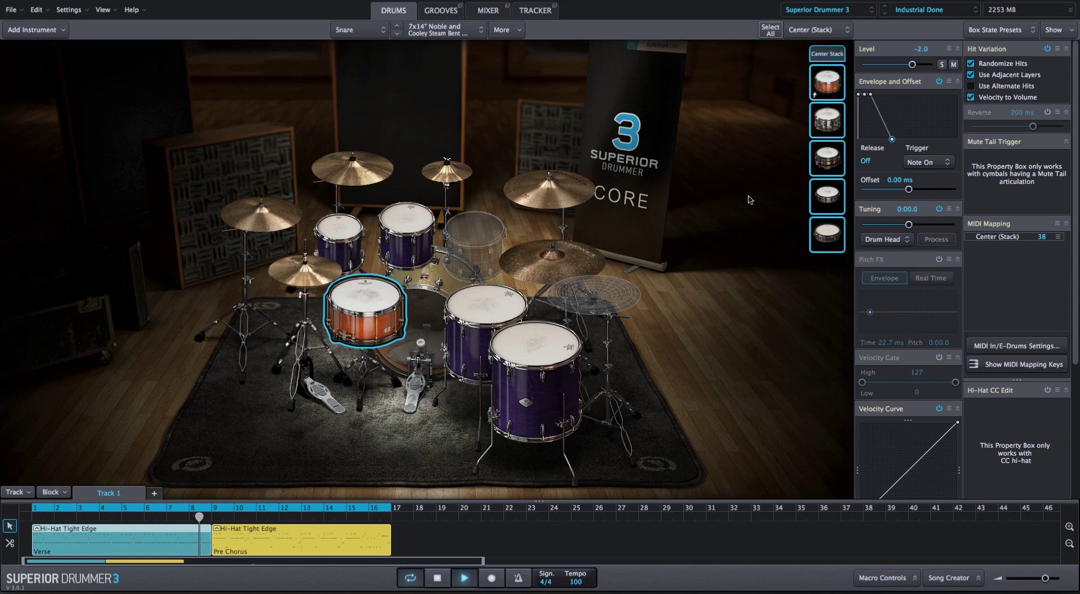
key(space)
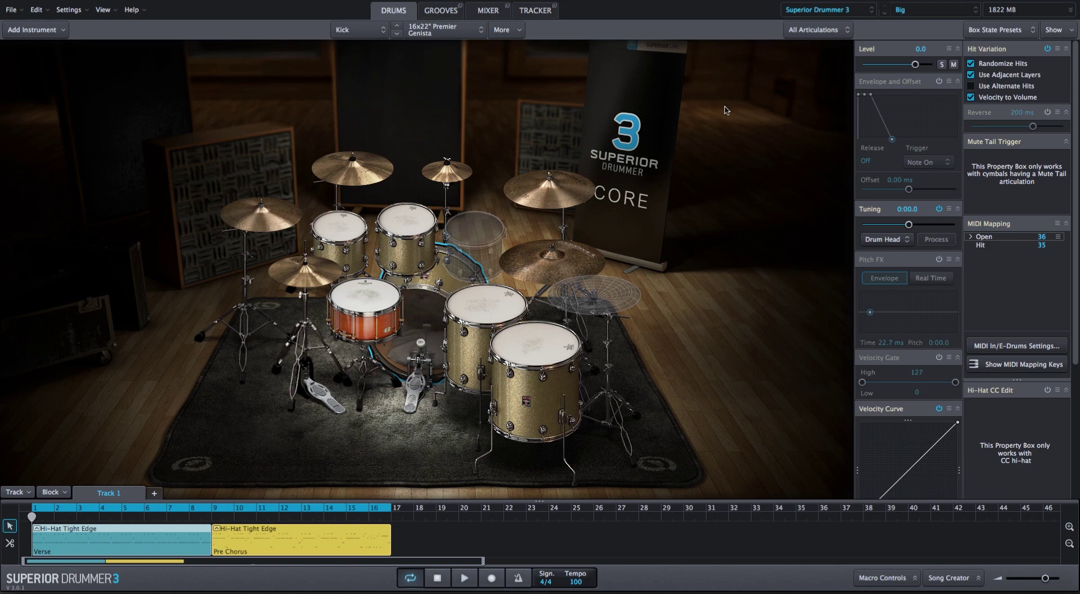
click(488, 11)
key(space)
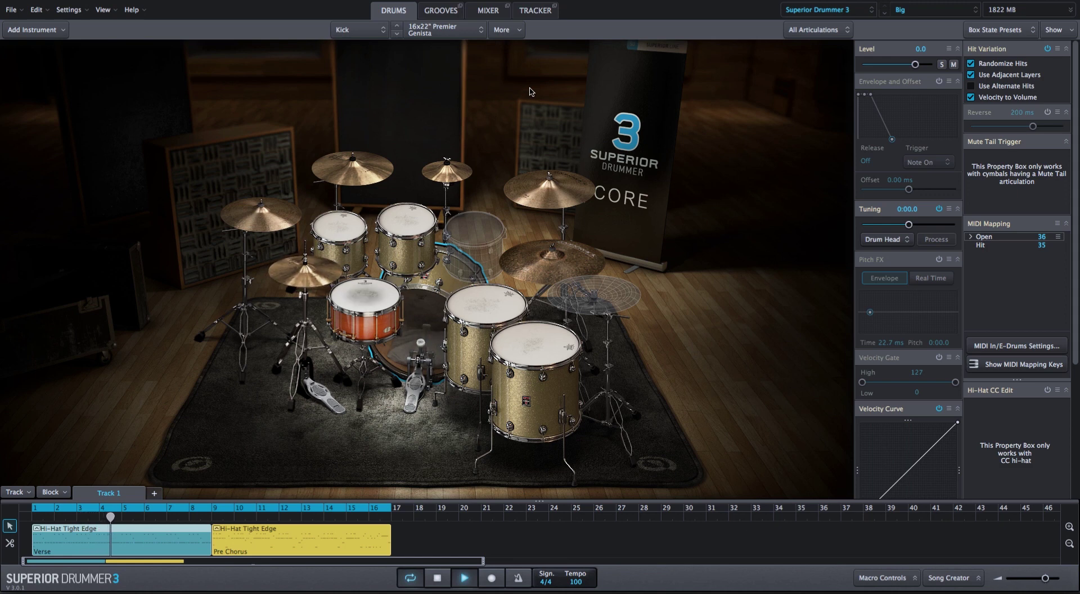
Stop playback and stack Kick Sample.wav on the Big kit's kick and Snare Sample.wav on its snare.
key(space)
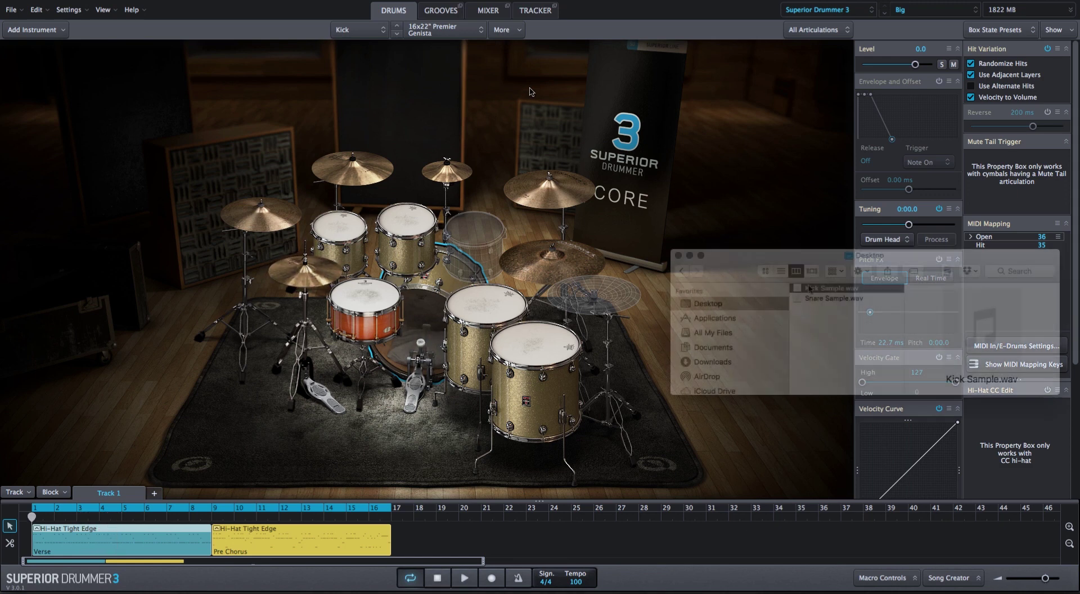
drag(809, 288, 425, 339)
click(604, 334)
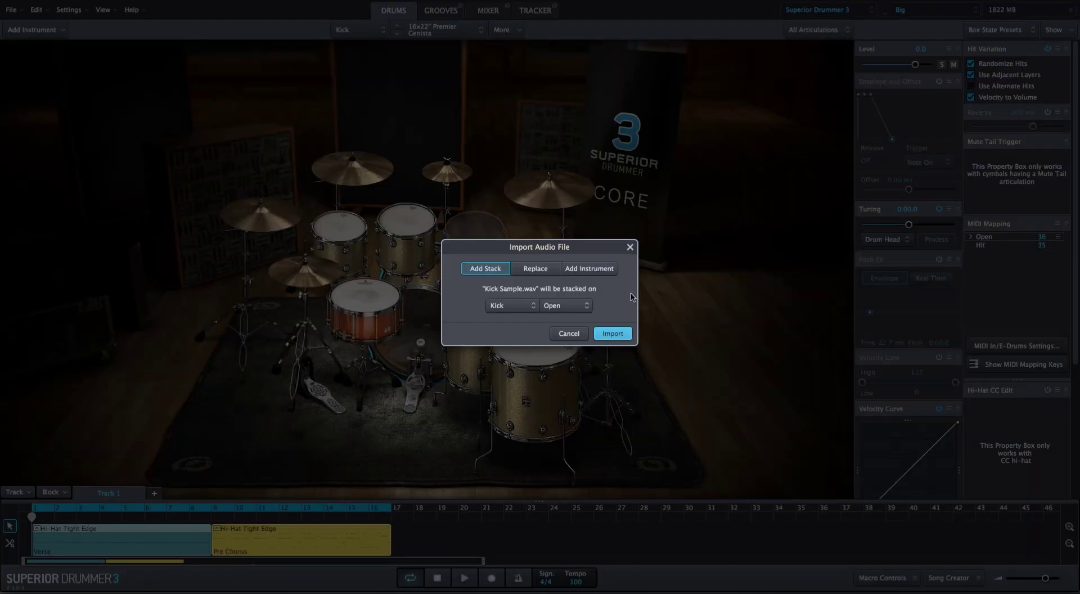
drag(832, 298, 368, 301)
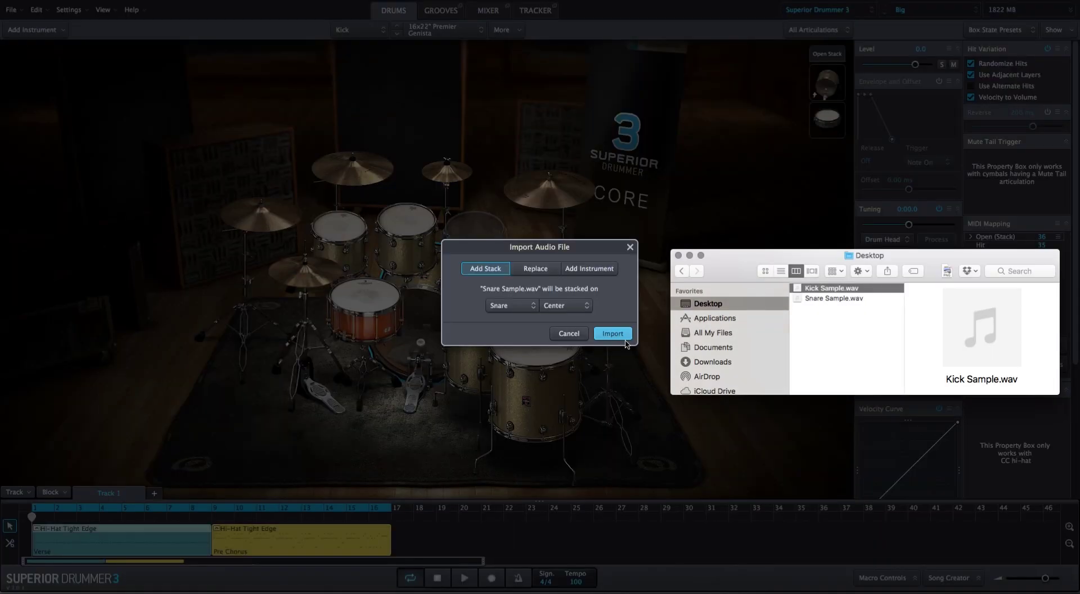
click(716, 159)
key(Return)
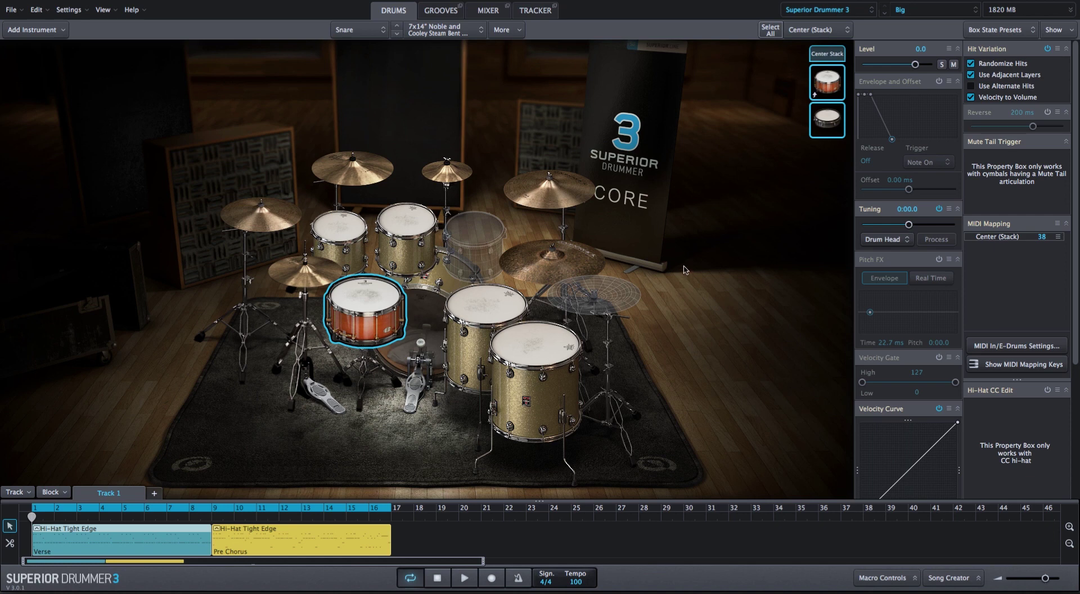
Play and stop the Verse groove through the Big kit with its stacked kick and snare.
key(space)
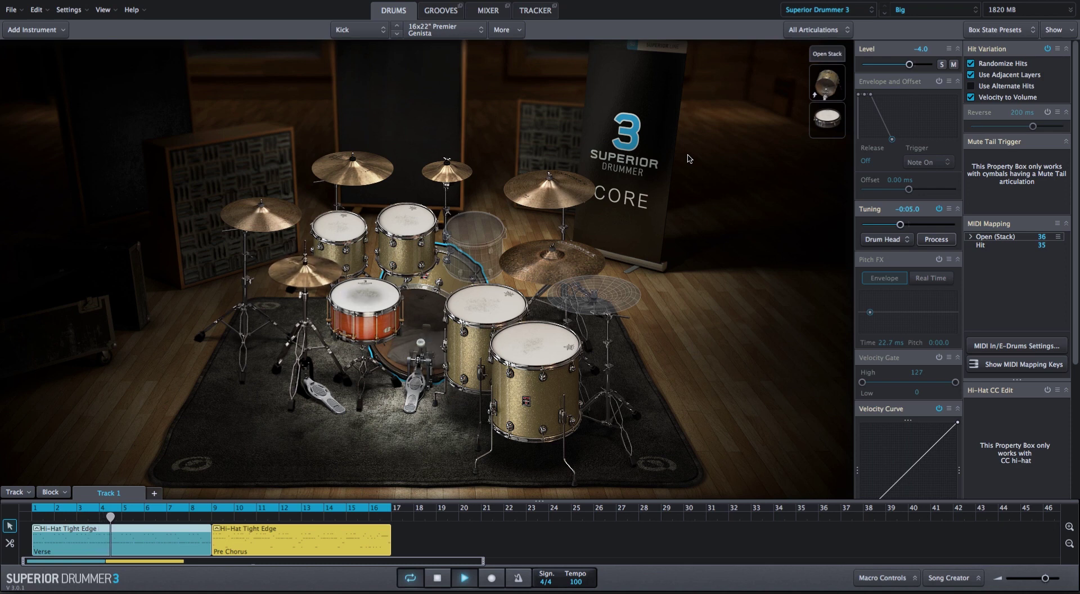
key(space)
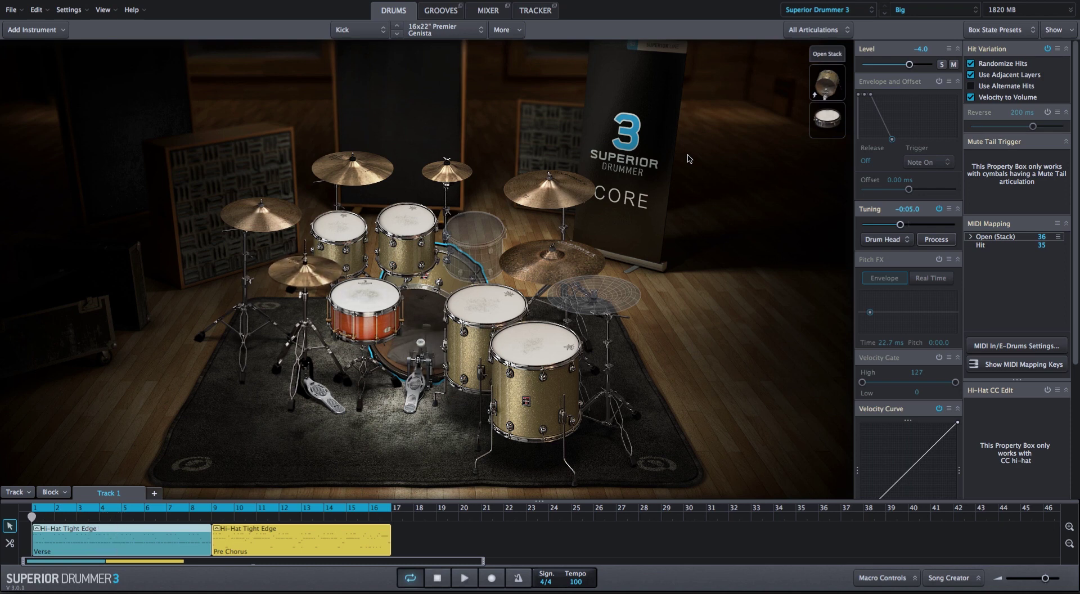